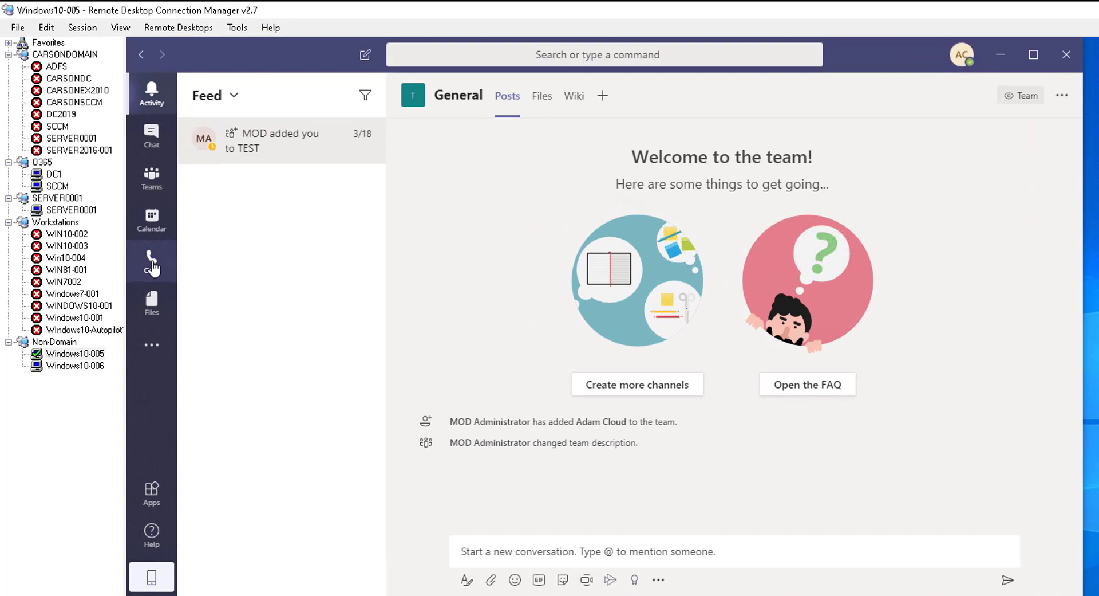
# From the Calls Contacts page, search the directory for a colleague and add them as a contact
pyautogui.click(124, 210)
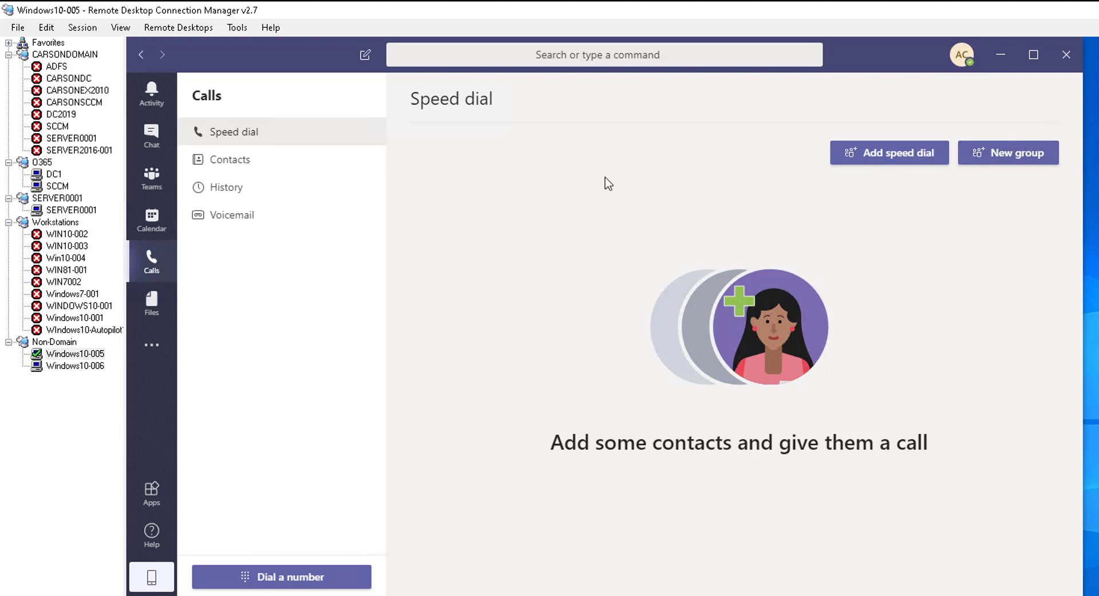
pyautogui.click(228, 167)
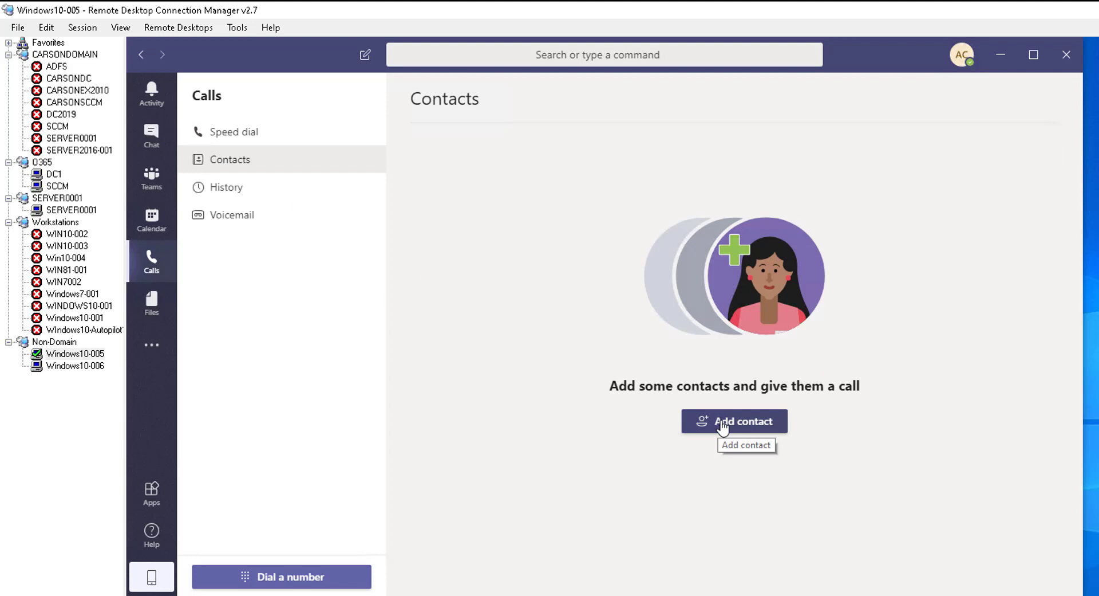
pyautogui.click(754, 434)
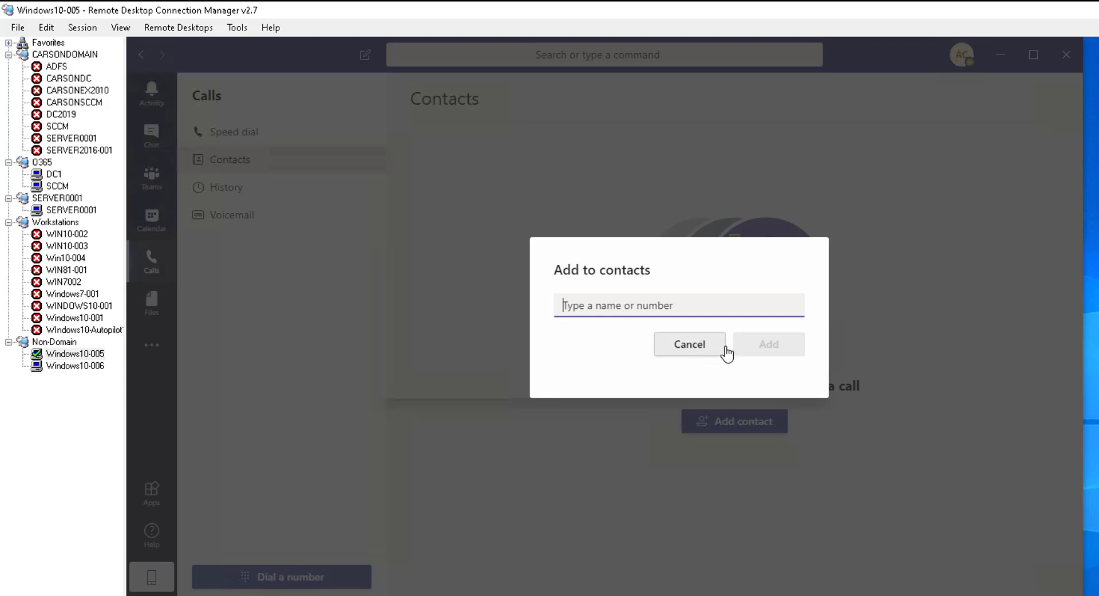
pyautogui.click(639, 308)
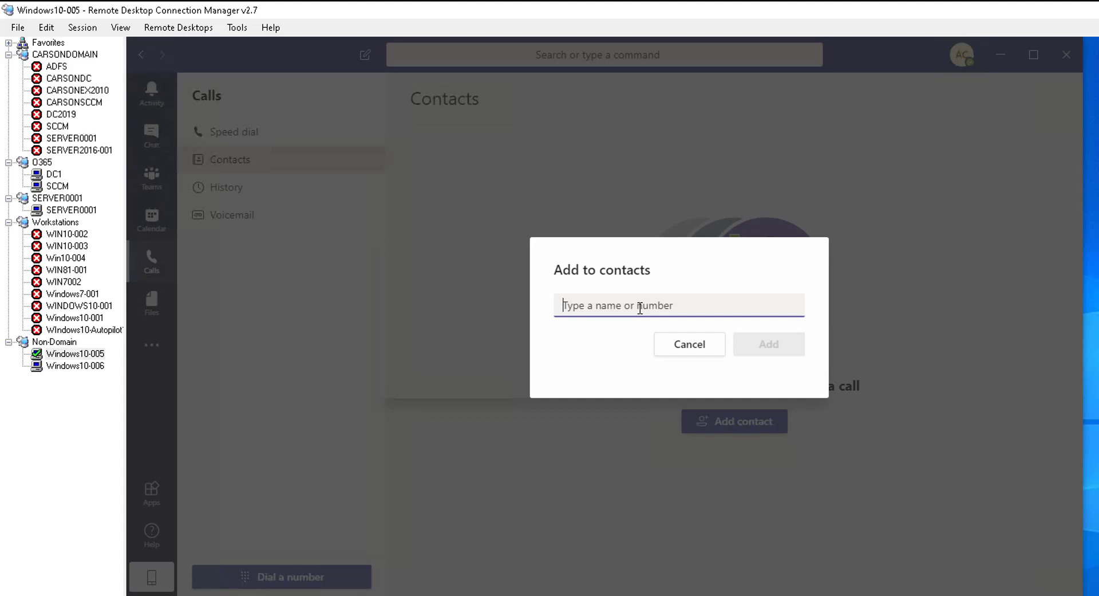
pyautogui.write('b')
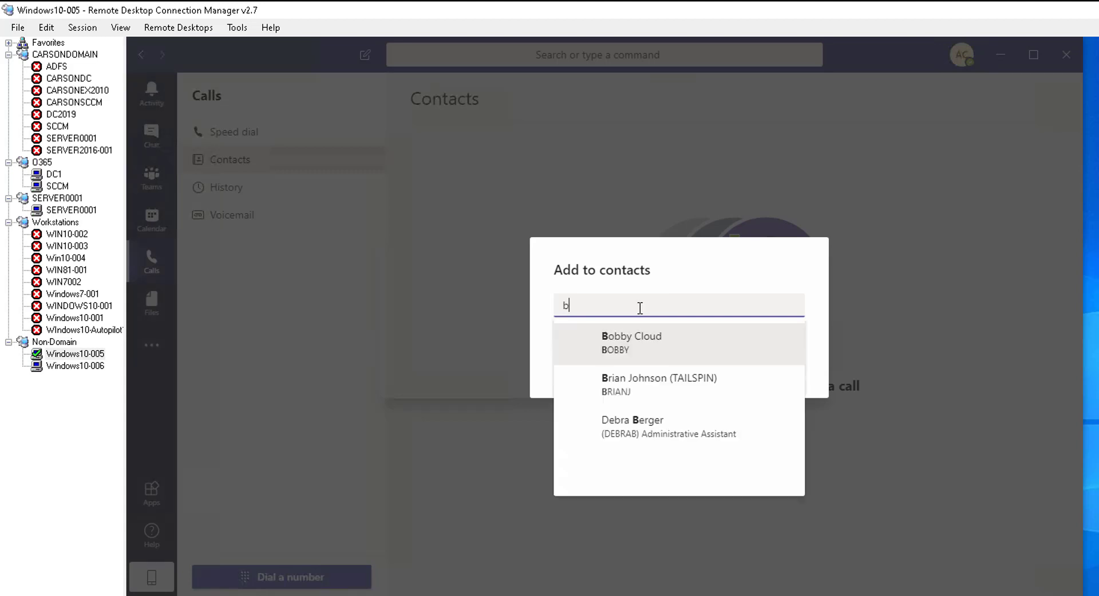
pyautogui.write('obb')
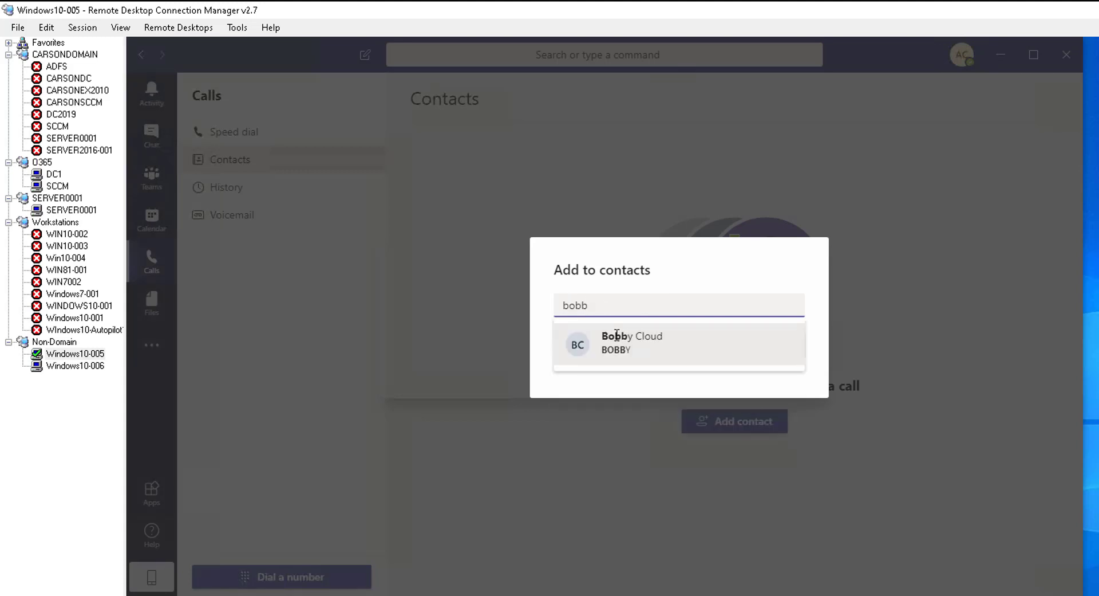
pyautogui.click(653, 346)
pyautogui.click(770, 351)
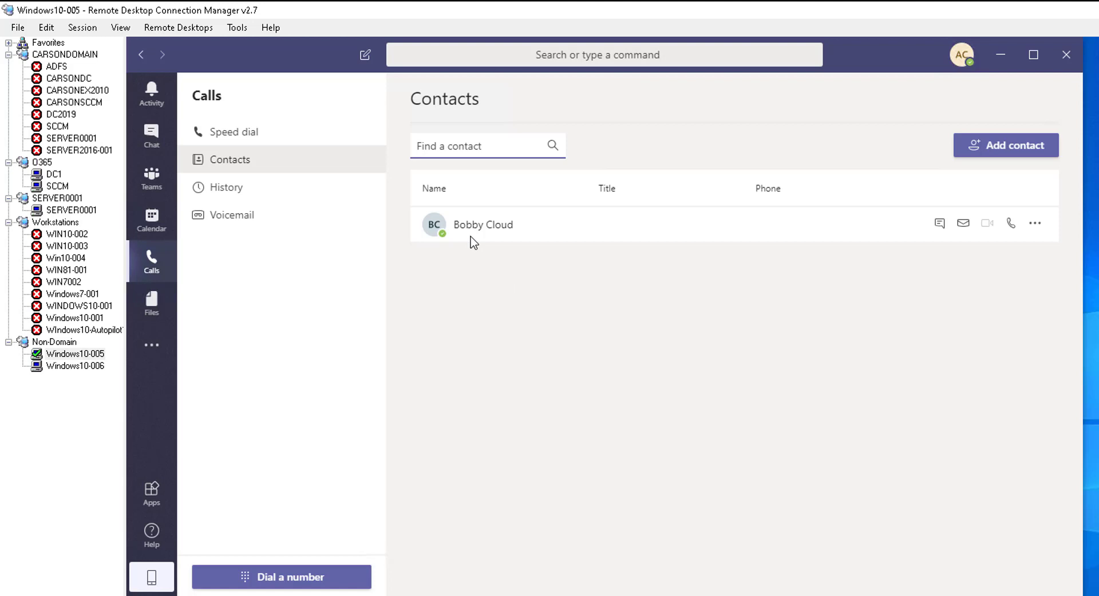
pyautogui.moveTo(461, 228)
# Type an outside phone number into Add contact, fix a digit typo, and create a new contact from it
pyautogui.click(967, 457)
pyautogui.click(1020, 152)
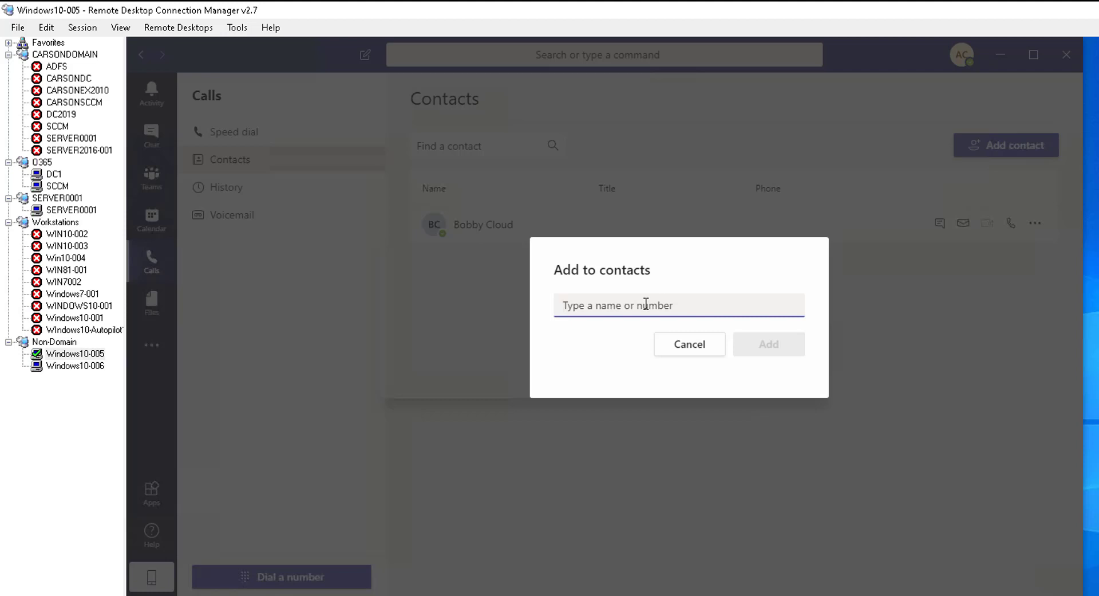
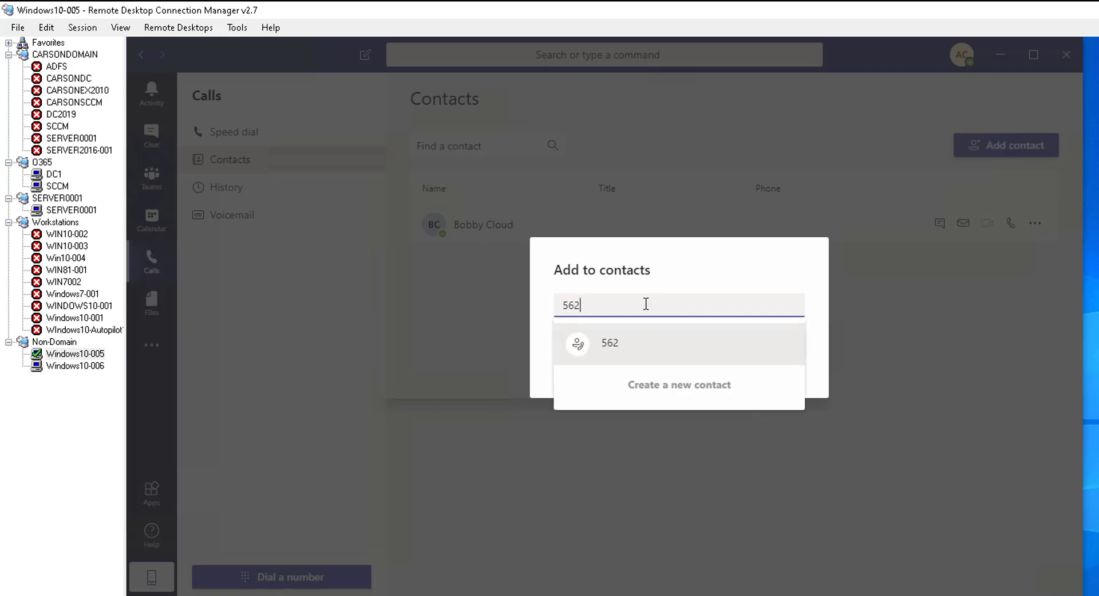
pyautogui.click(631, 346)
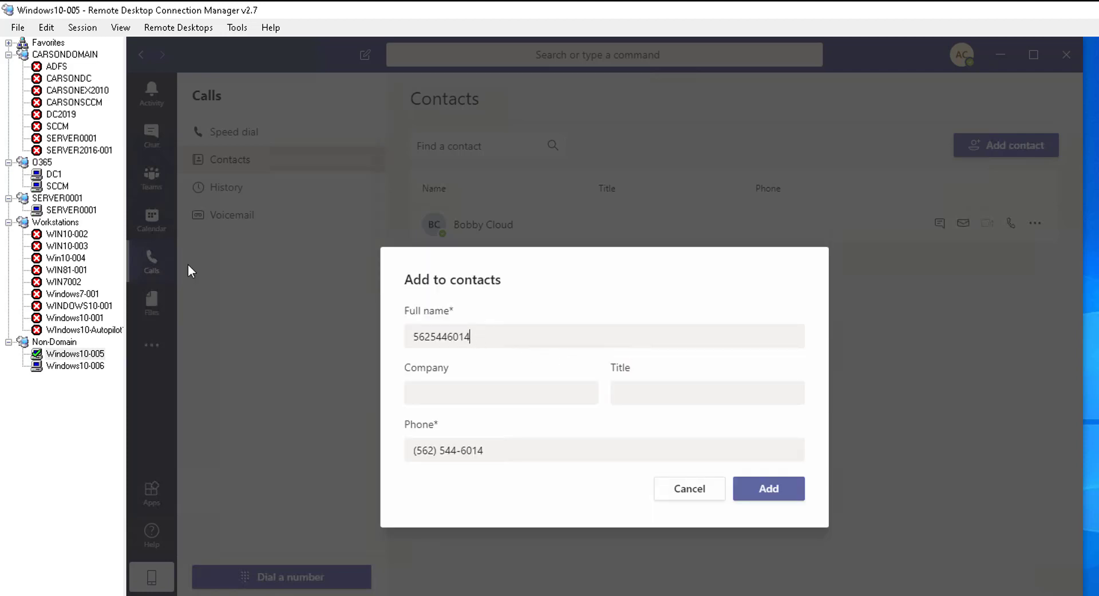
# Replace the number in the Full name field with the contact's real name
pyautogui.doubleClick(621, 339)
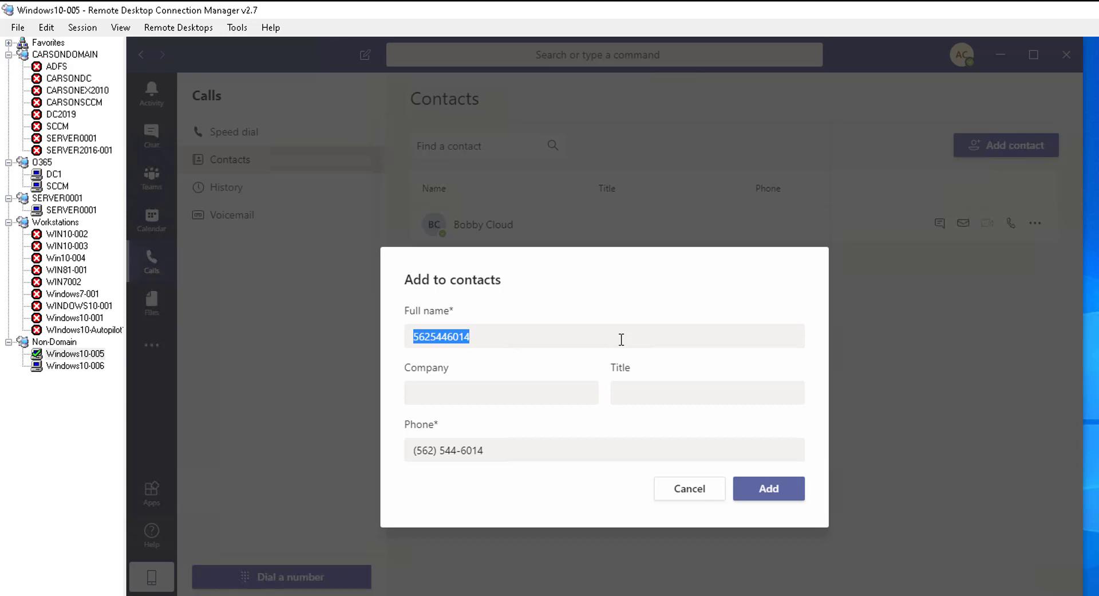
pyautogui.write('B')
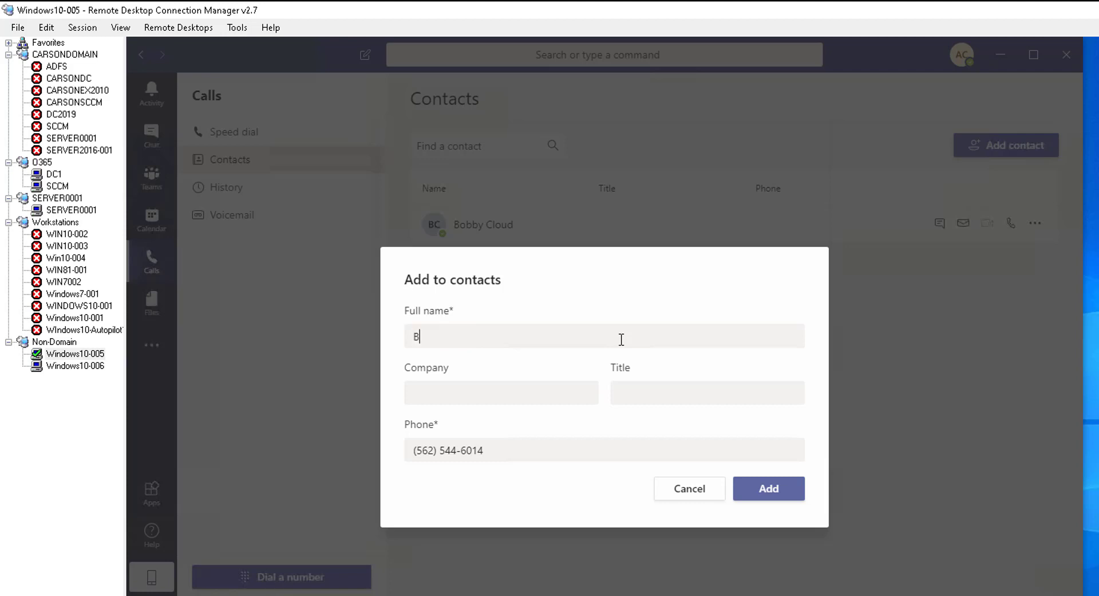
pyautogui.press('BackSpace')
pyautogui.write('John Doe')
pyautogui.click(768, 493)
# Correct the phone number's area code and save the contact
pyautogui.moveTo(439, 450); pyautogui.dragTo(391, 446)
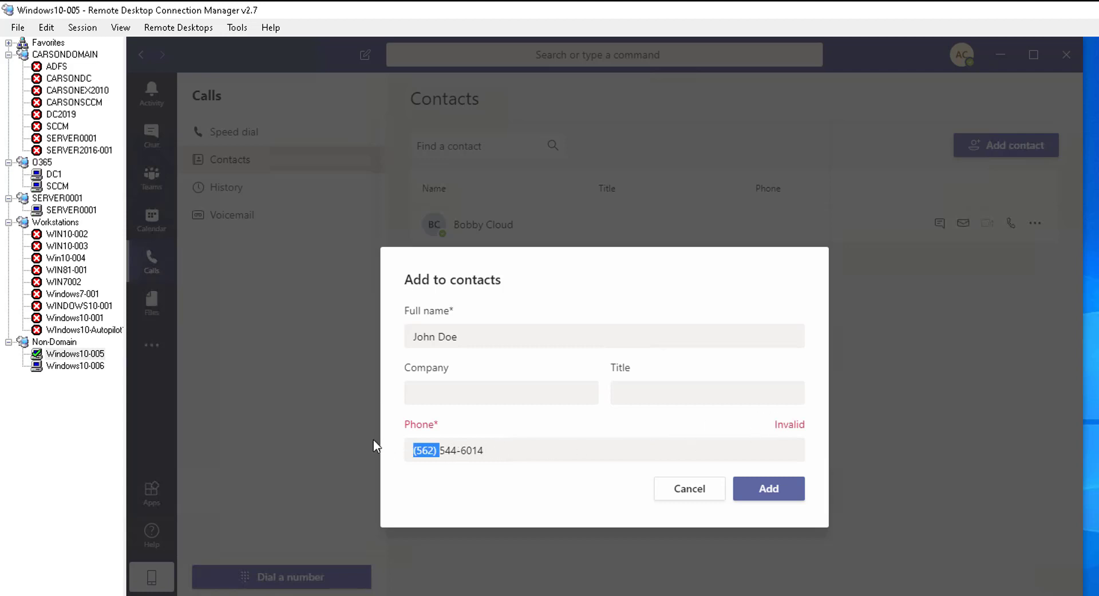
pyautogui.write('562')
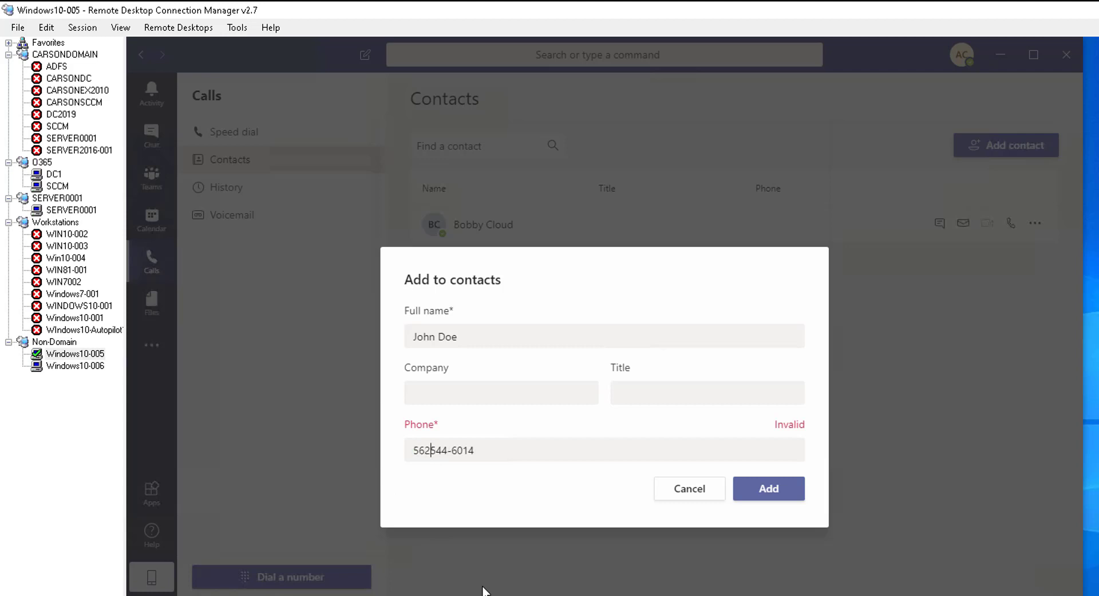
pyautogui.write('1-')
pyautogui.click(774, 490)
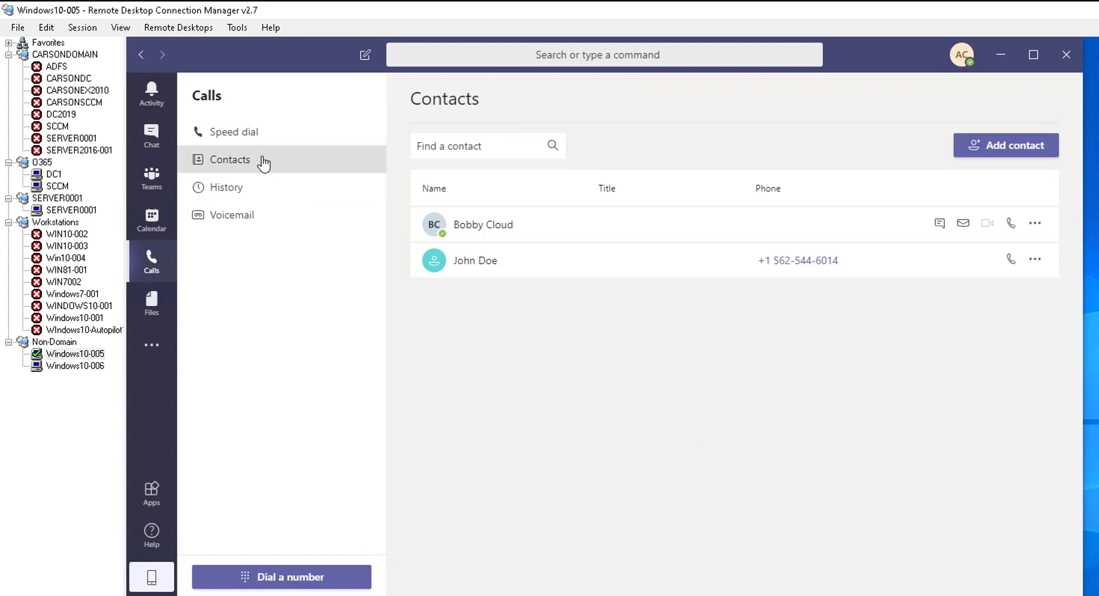
# View the empty call History, then the empty Voicemail page
pyautogui.click(240, 200)
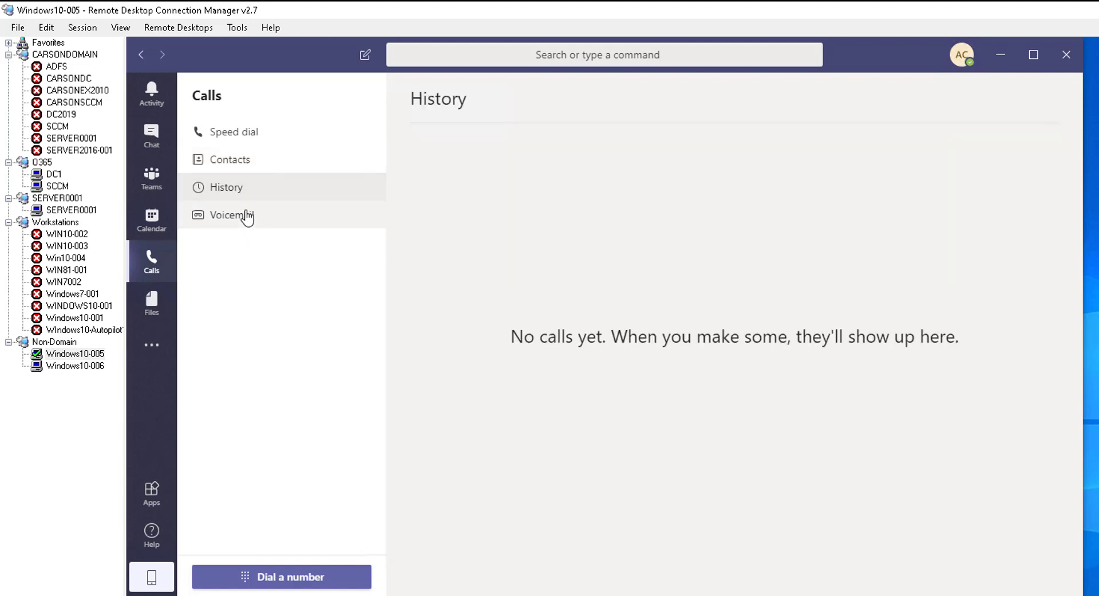
pyautogui.click(264, 222)
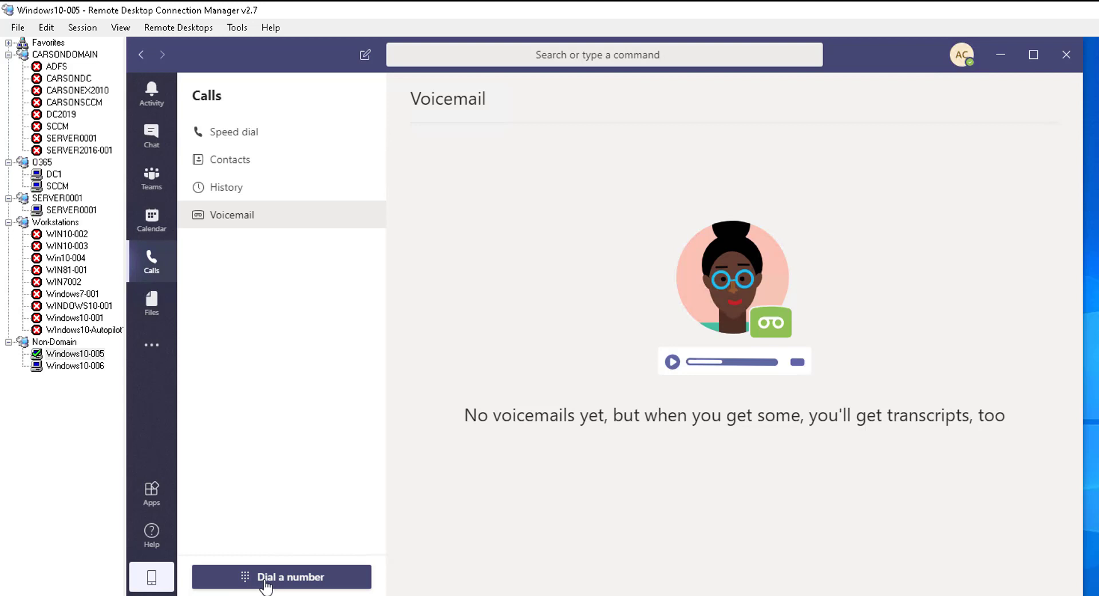
# Enter a ten-digit outside number on the dial pad, deleting two mistaken digits along the way
pyautogui.click(265, 581)
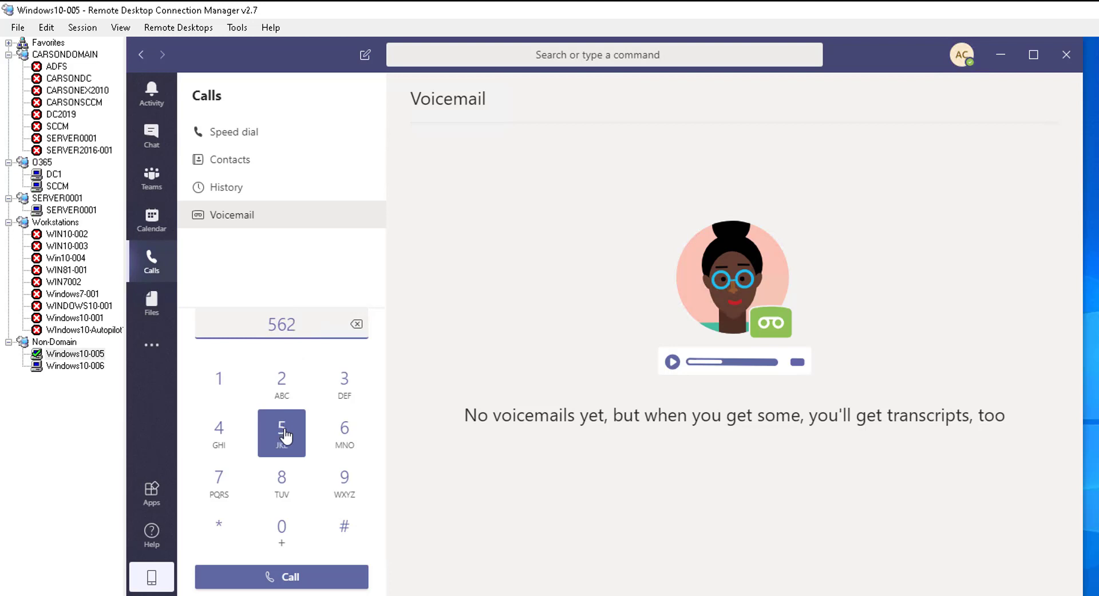
pyautogui.click(284, 437)
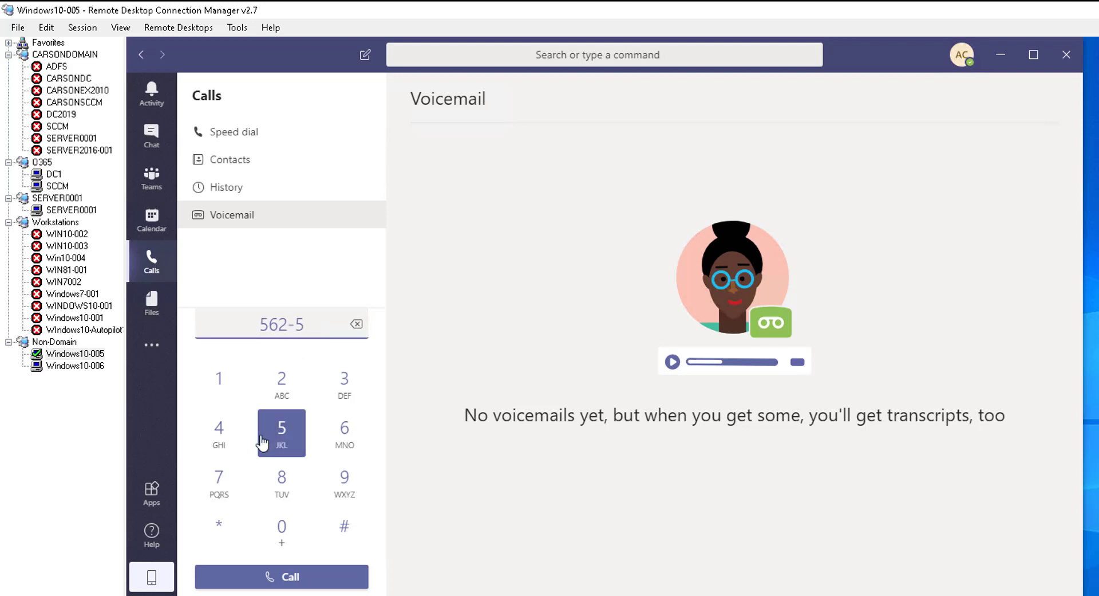
pyautogui.click(222, 433)
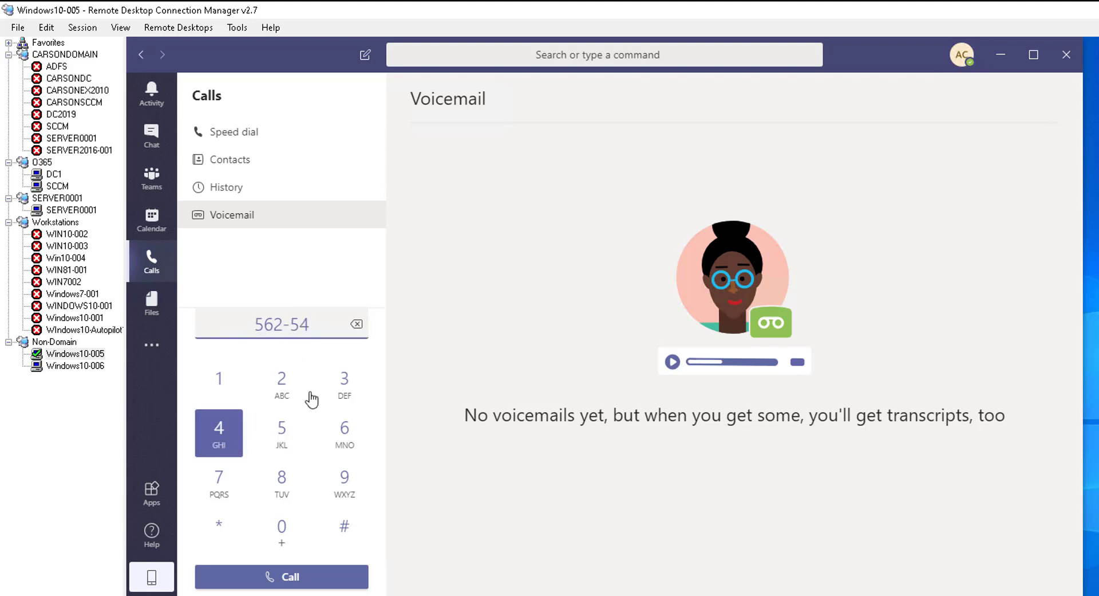
pyautogui.click(326, 325)
pyautogui.press('BackSpace')
pyautogui.press('BackSpace')
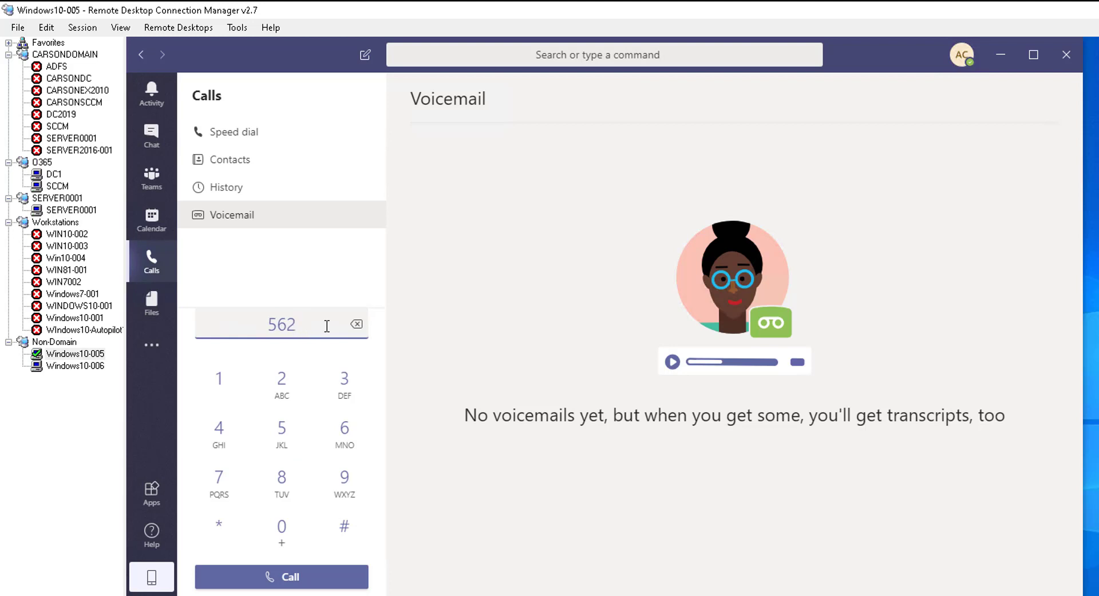
pyautogui.click(350, 482)
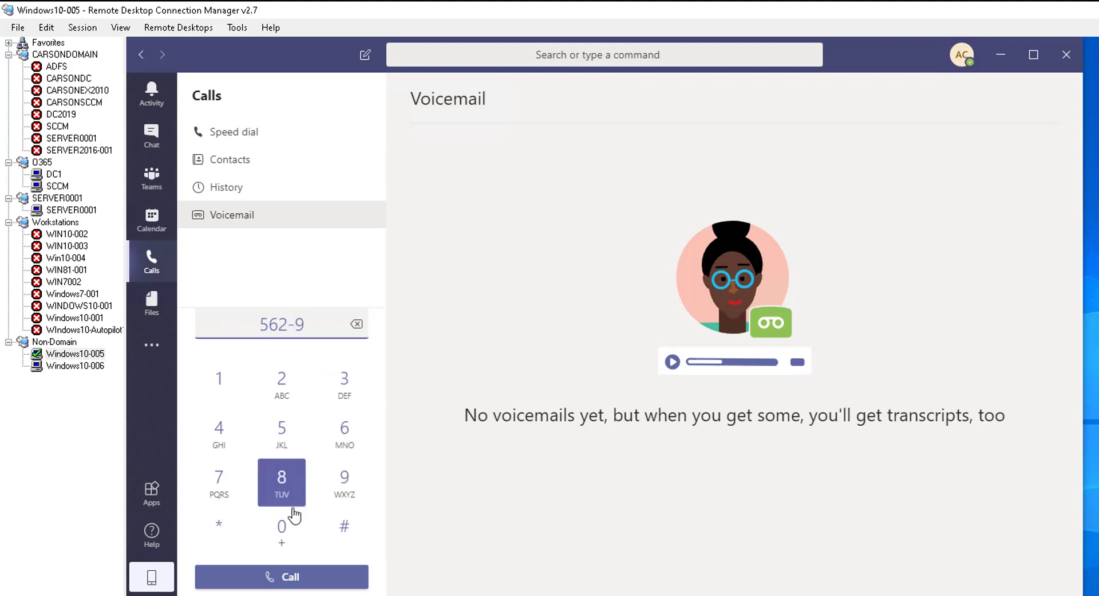
pyautogui.click(285, 524)
pyautogui.click(285, 524)
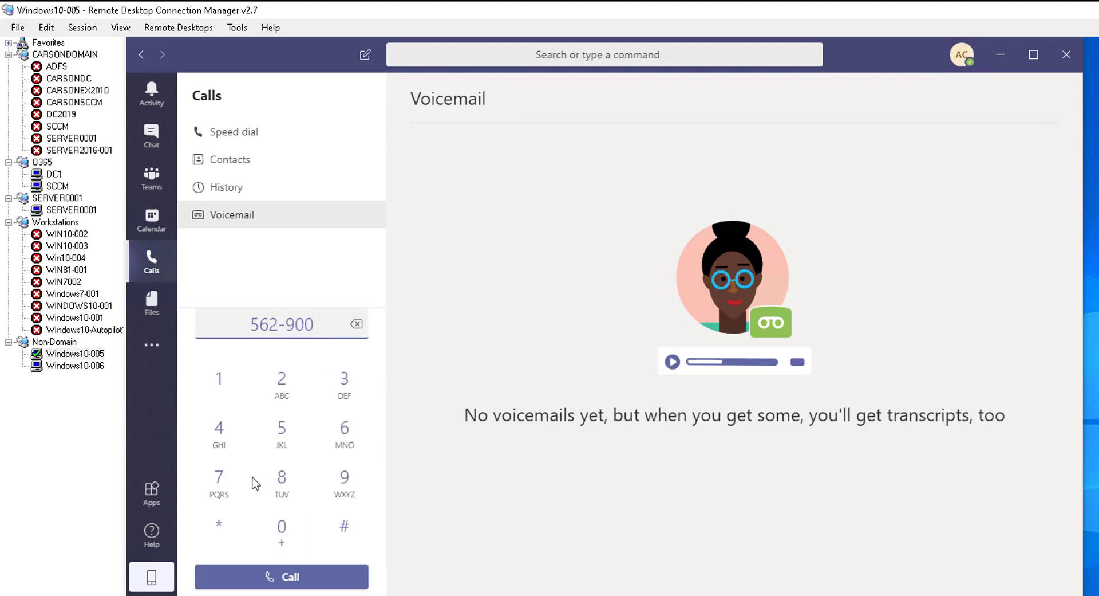
pyautogui.click(219, 432)
pyautogui.click(345, 485)
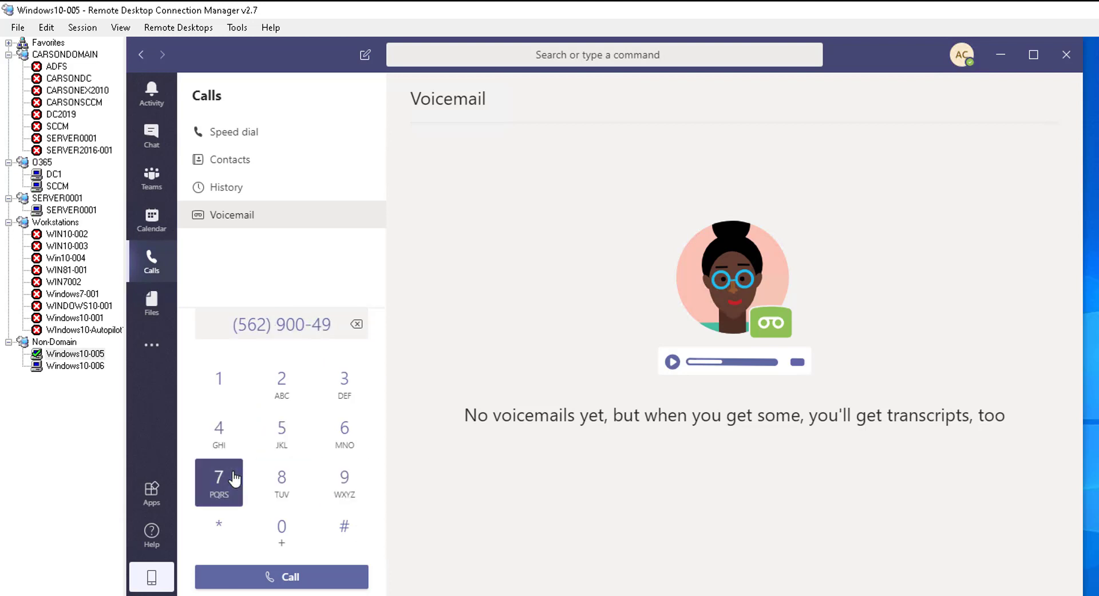
pyautogui.click(222, 481)
pyautogui.click(279, 483)
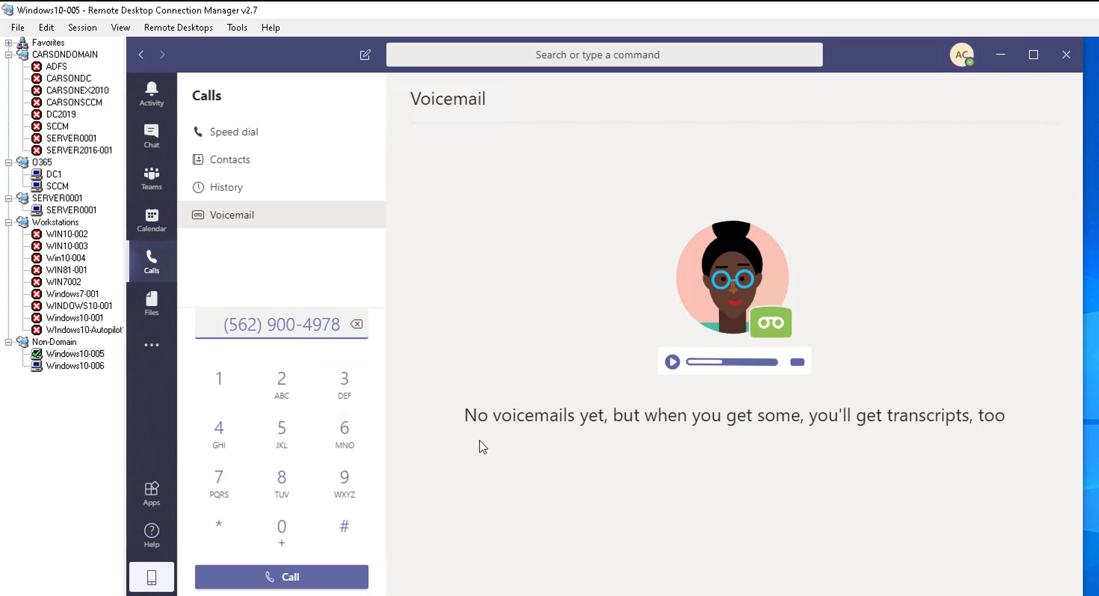
# Switch to the Windows10-006 session and view its Calls area, which has no dial pad
pyautogui.click(91, 368)
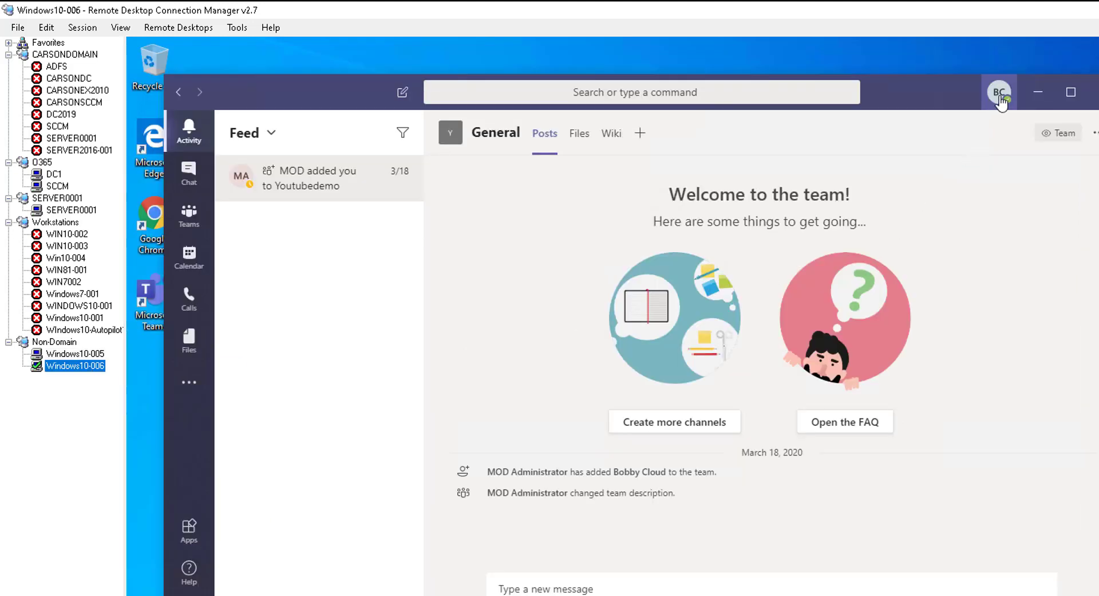
pyautogui.click(189, 300)
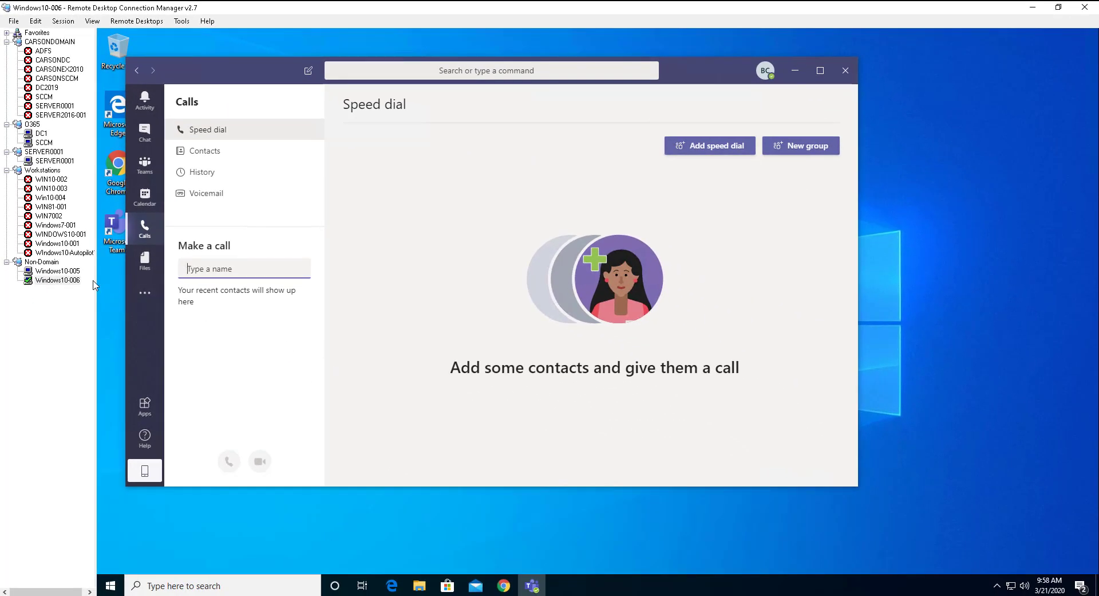
# Return to the Windows10-005 session, where the dialled number is still entered
pyautogui.click(72, 271)
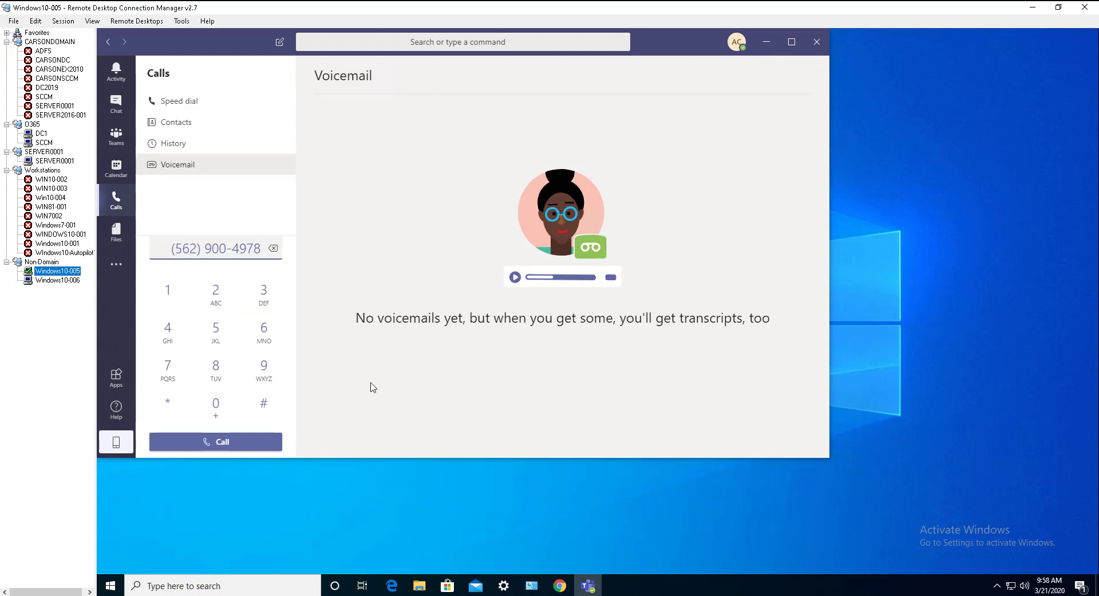